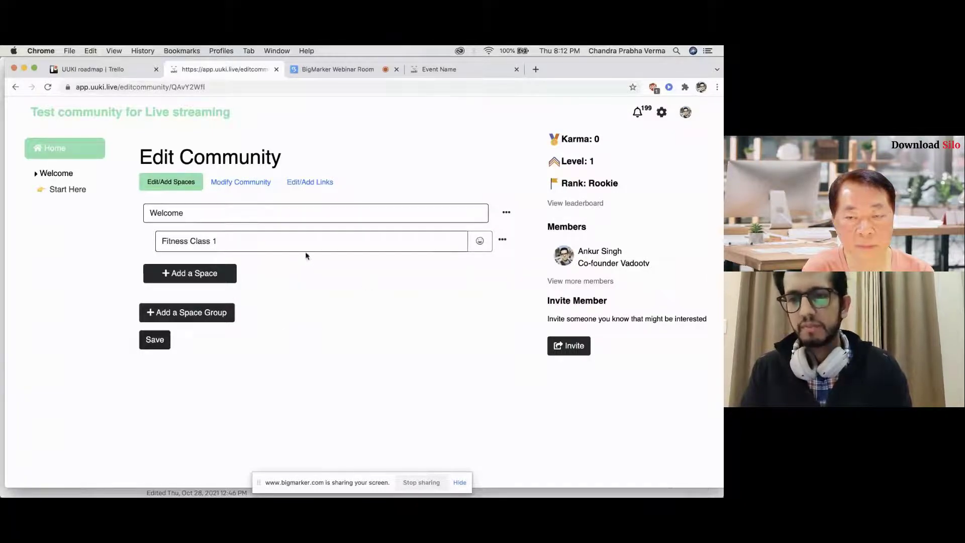
Add a second, unnamed space under Welcome and a new space group named "Premium Customers".
{"action": "left_click", "coordinate": [480, 241]}
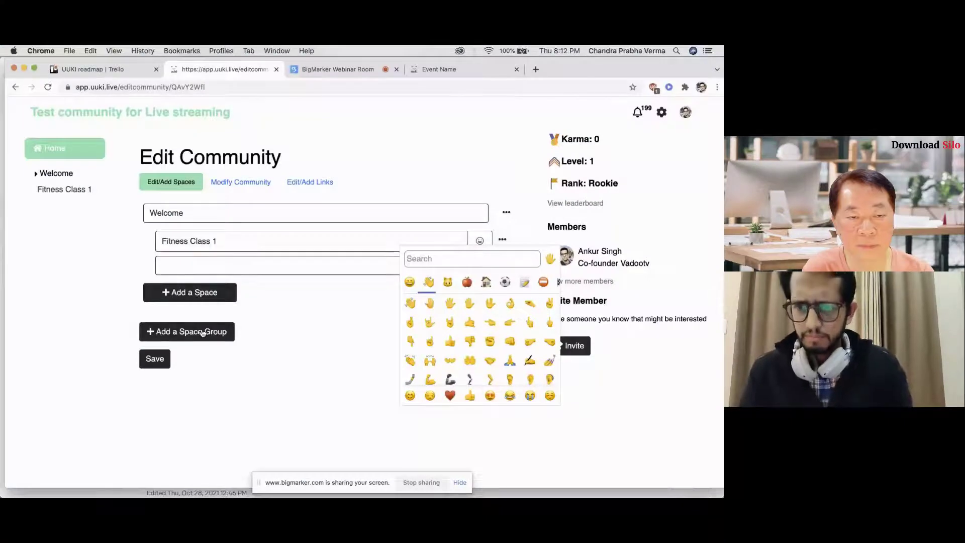
{"action": "left_click", "coordinate": [202, 332]}
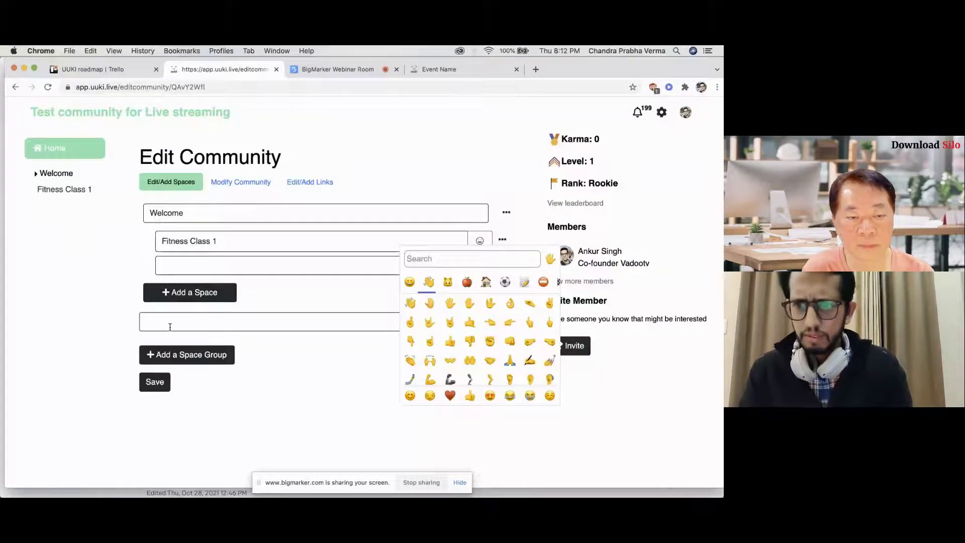
{"action": "type", "text": "PRe"}
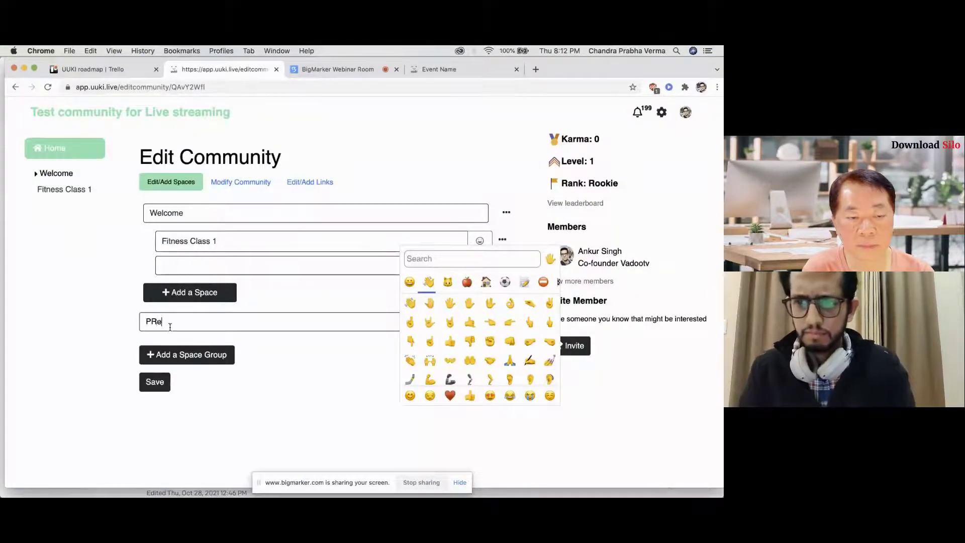
{"action": "type", "text": "mium "}
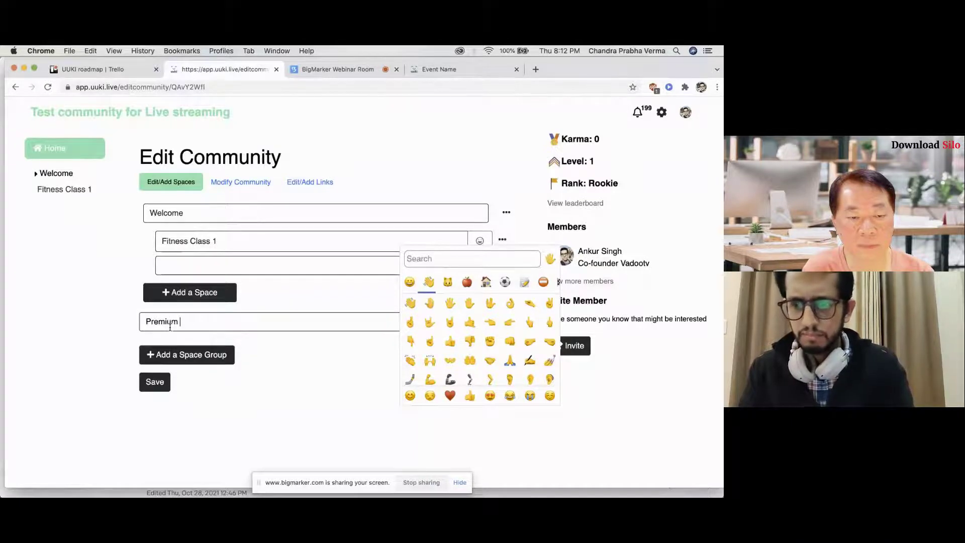
{"action": "type", "text": "x Customers"}
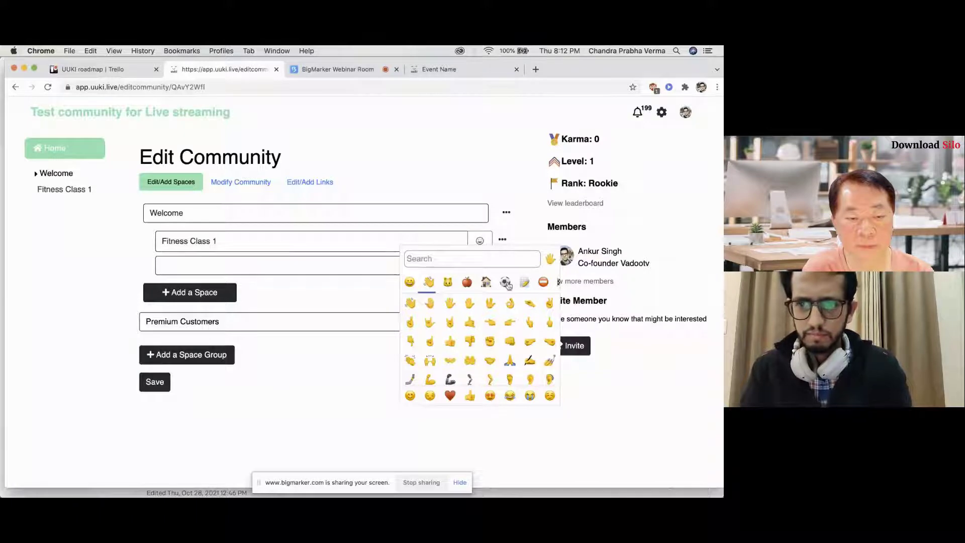
Name the new Welcome space "Fitness Class 2", put two waving-hand emojis before Fitness Class 1, and save the spaces.
{"action": "left_click", "coordinate": [200, 267]}
{"action": "type", "text": "F"}
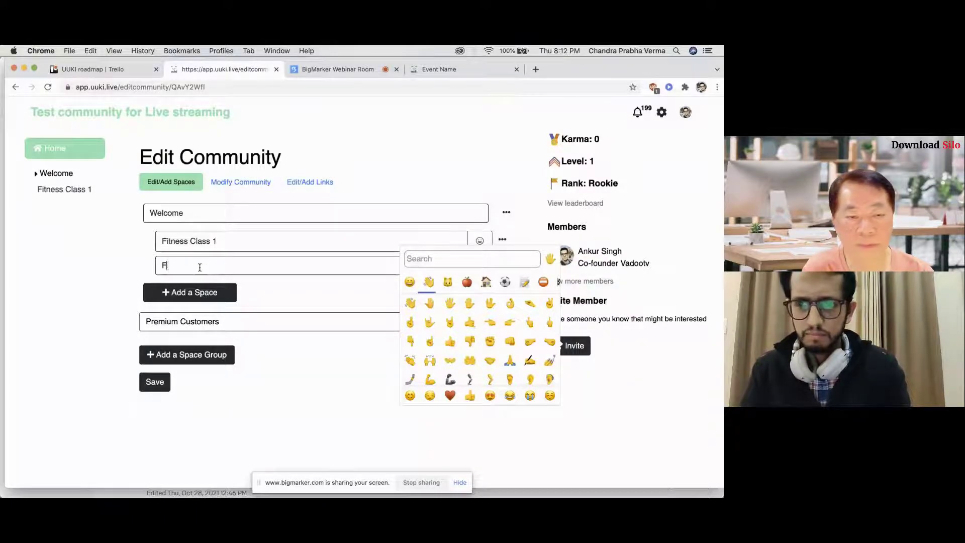
{"action": "type", "text": "itness C"}
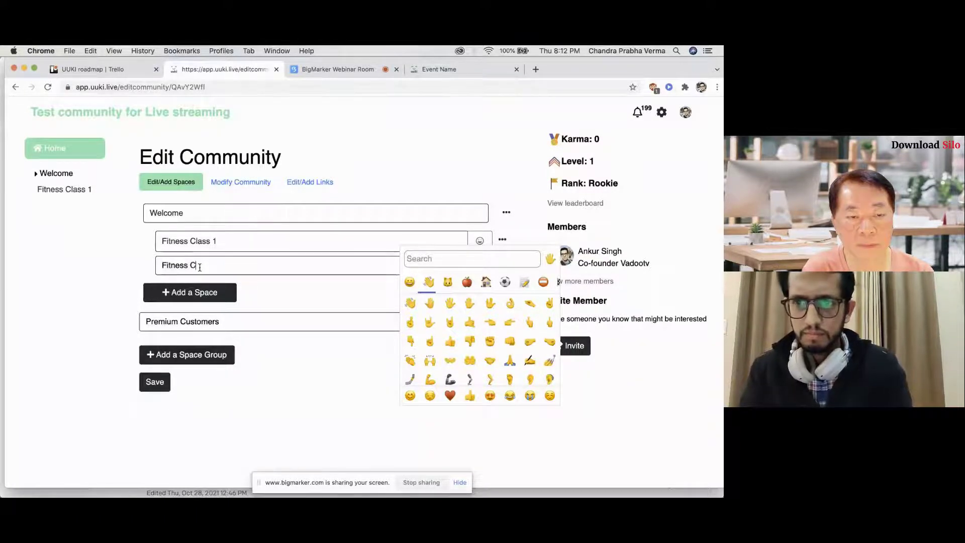
{"action": "type", "text": "lass 2"}
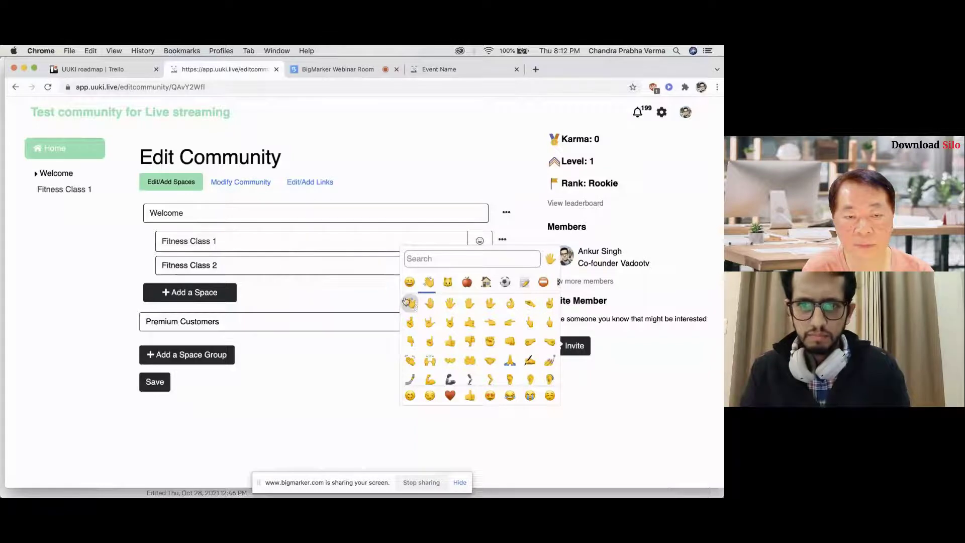
{"action": "left_click", "coordinate": [416, 305]}
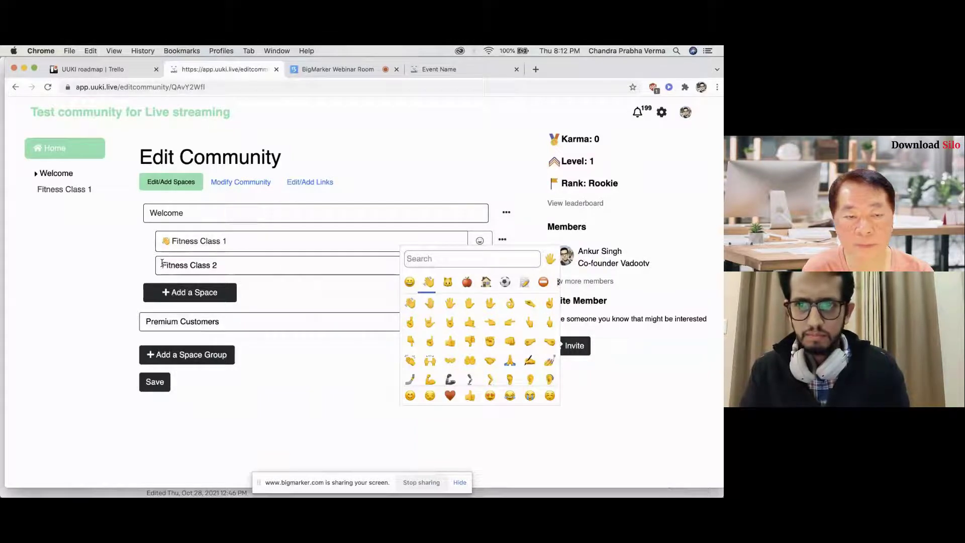
{"action": "left_click", "coordinate": [409, 301]}
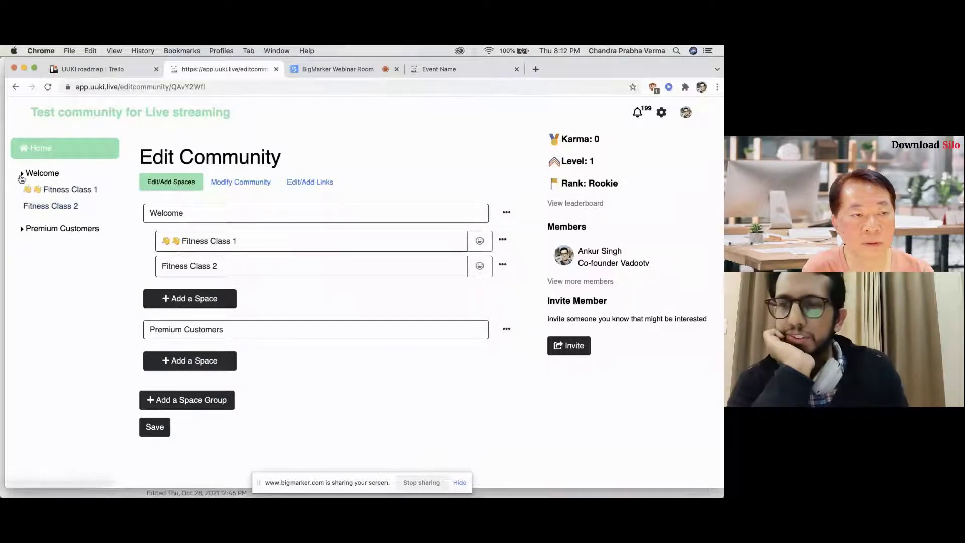
Go from the community home to the Fitness Class 2 space and start a post titled "Welcome Post".
{"action": "left_click", "coordinate": [67, 146]}
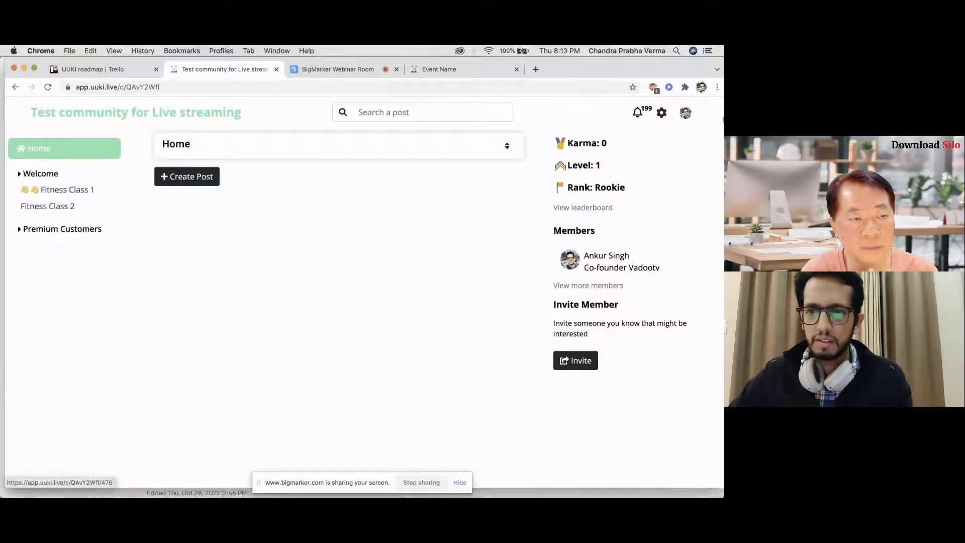
{"action": "left_click", "coordinate": [20, 230]}
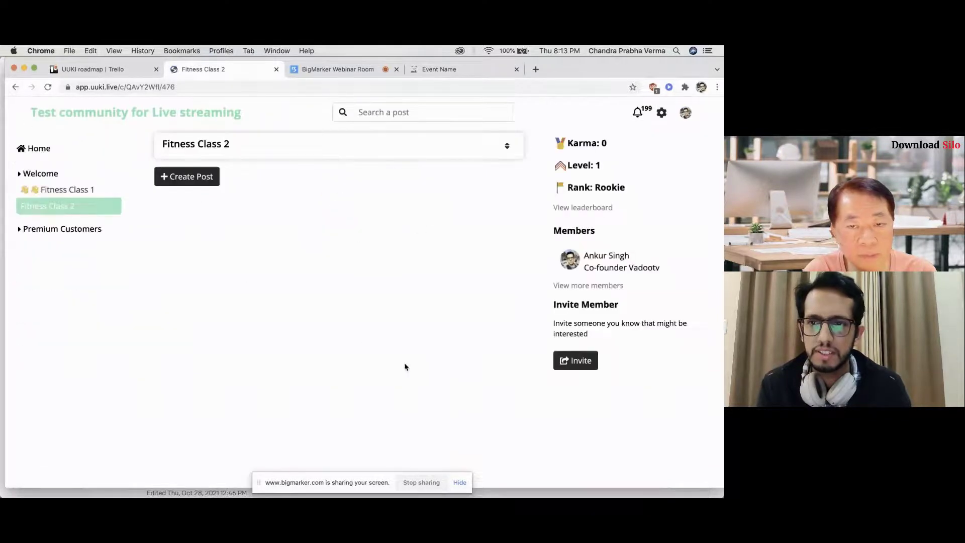
{"action": "left_click", "coordinate": [191, 177]}
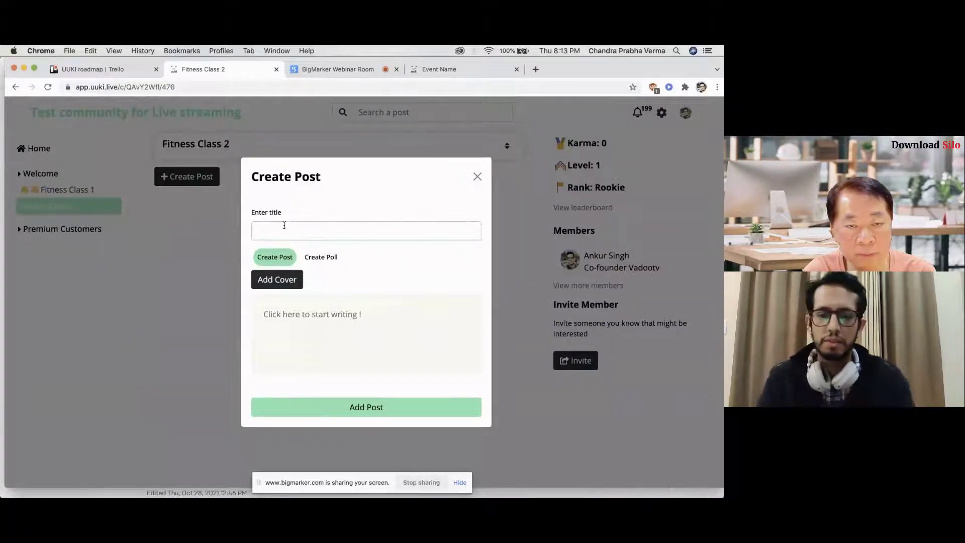
{"action": "type", "text": "Welcom"}
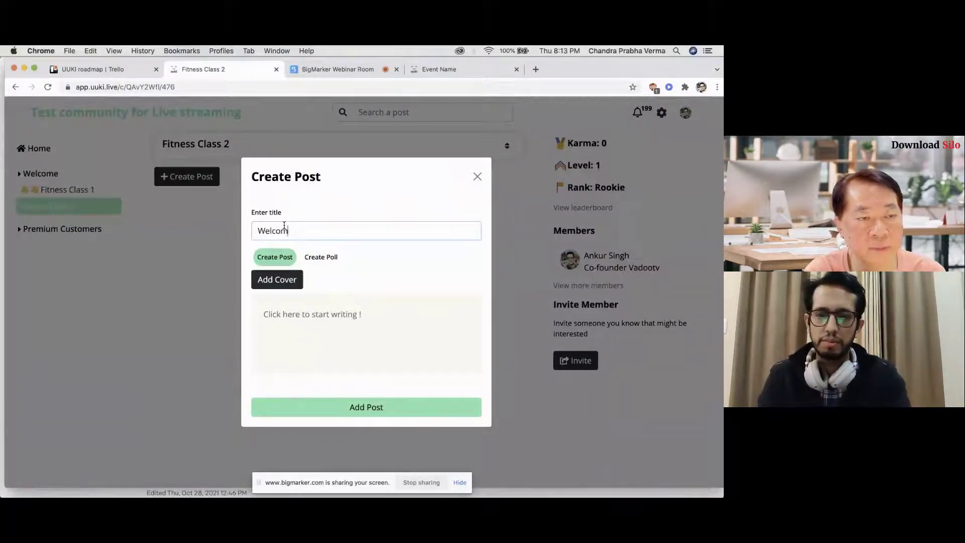
{"action": "type", "text": "e Post"}
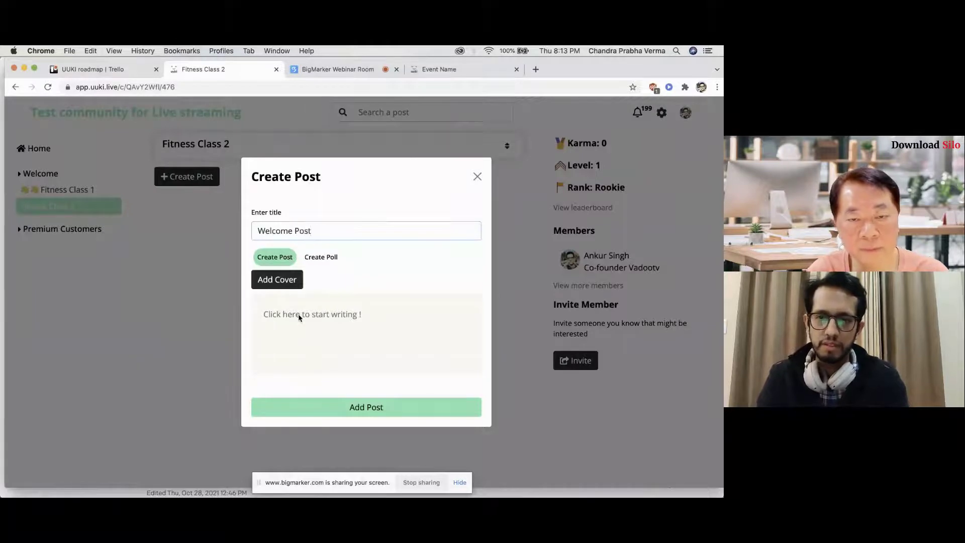
Write "Please introduce yourself!!" as the post's body text and publish the post.
{"action": "left_click", "coordinate": [294, 306]}
{"action": "left_click", "coordinate": [267, 315]}
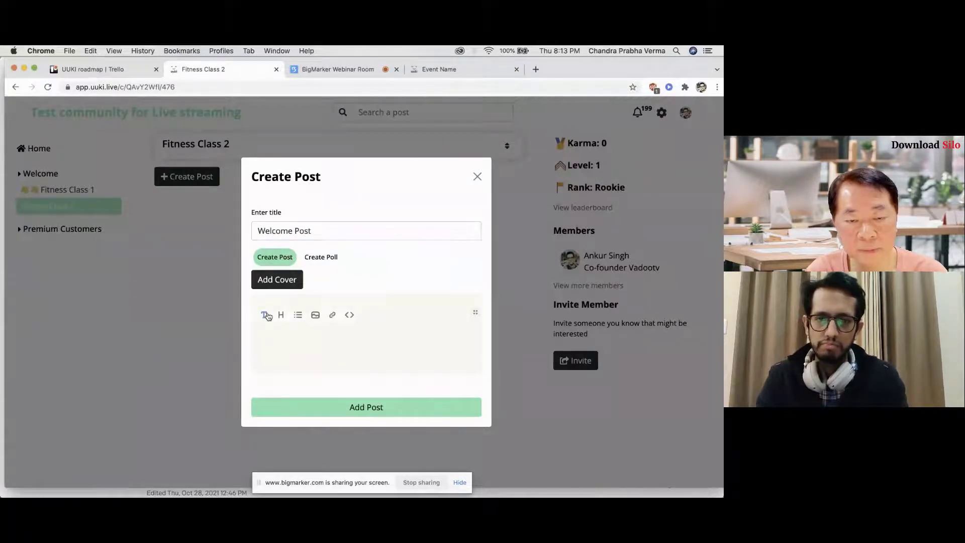
{"action": "left_click", "coordinate": [267, 316]}
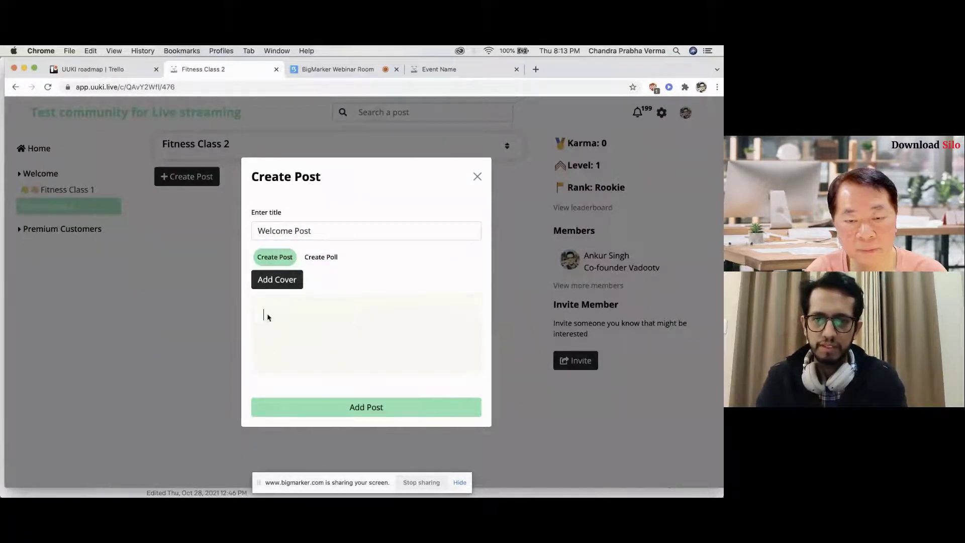
{"action": "key", "text": "BackSpace"}
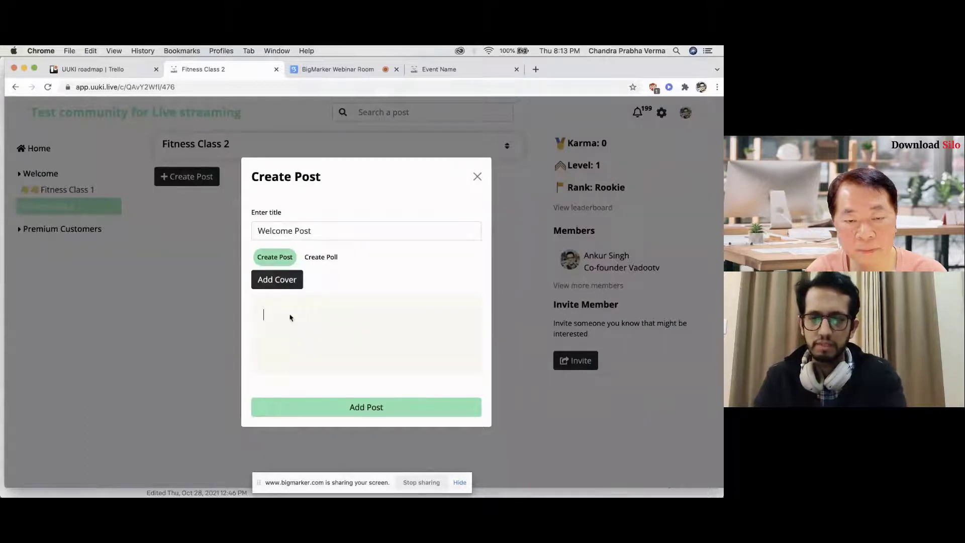
{"action": "type", "text": "Please "}
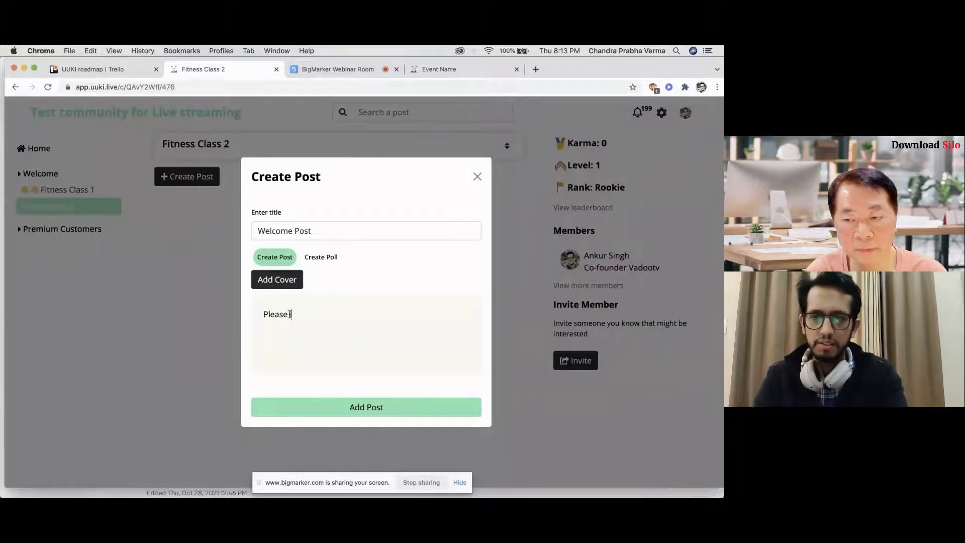
{"action": "type", "text": "introduce yo"}
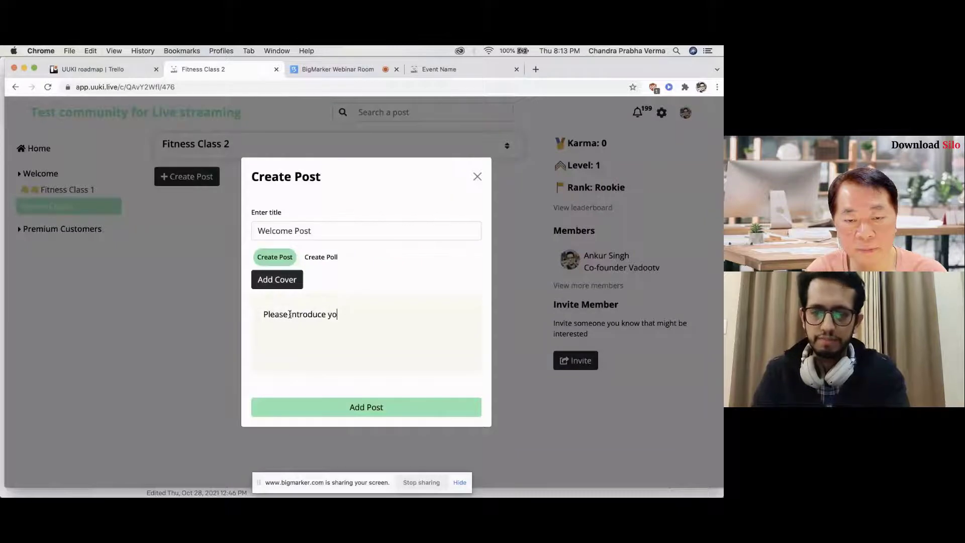
{"action": "type", "text": "urself"}
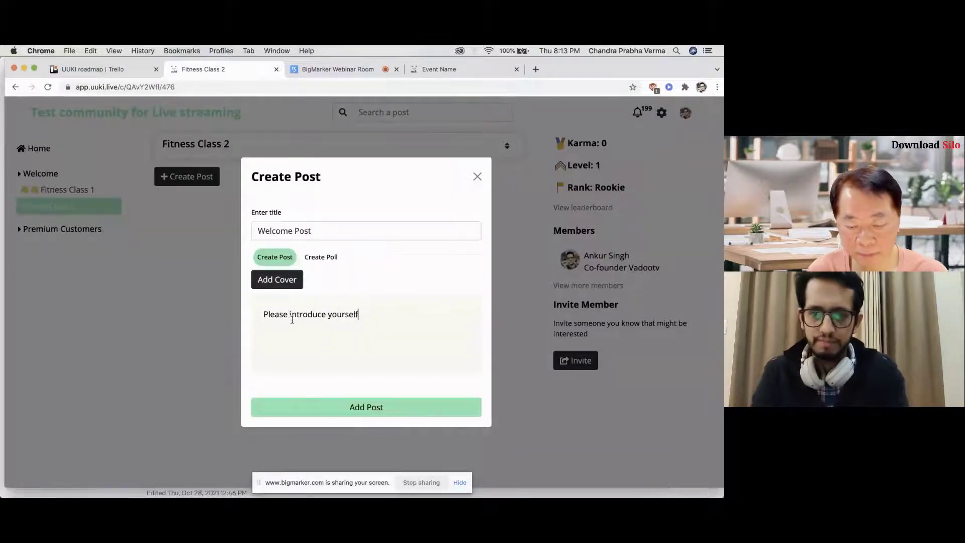
{"action": "type", "text": "!!"}
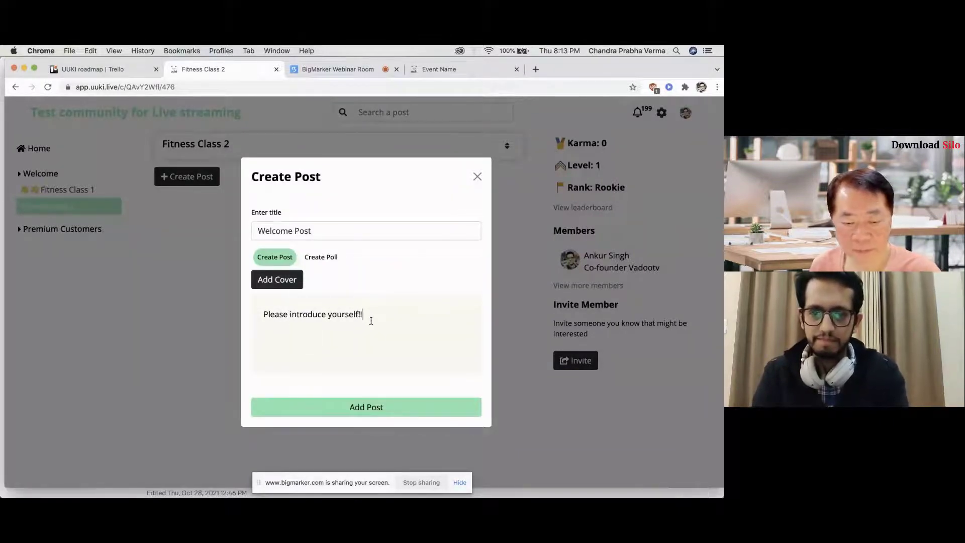
{"action": "left_click", "coordinate": [367, 402]}
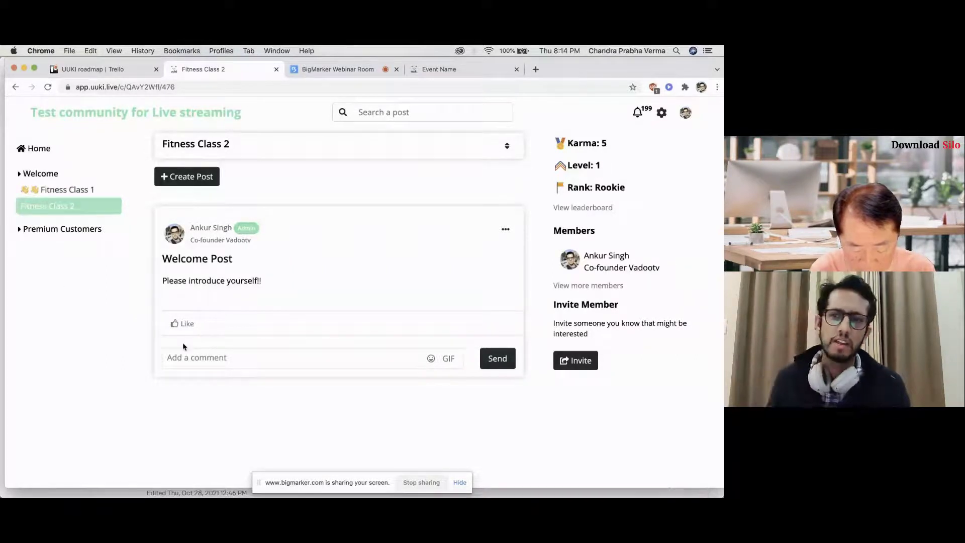
Edit the community's spaces so Fitness Class 1 and Fitness Class 2 each start with a single waving-hand emoji, and save.
{"action": "left_click", "coordinate": [661, 112]}
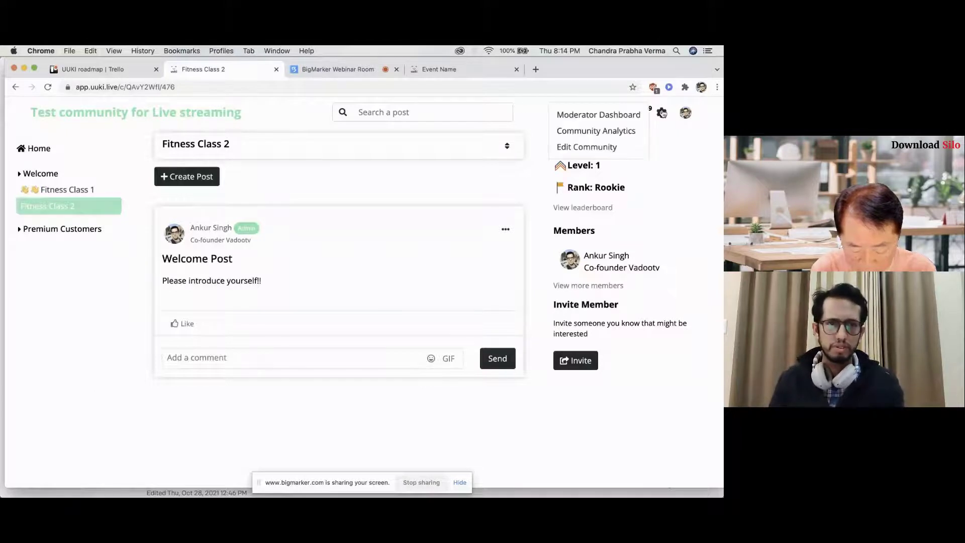
{"action": "left_click", "coordinate": [623, 147]}
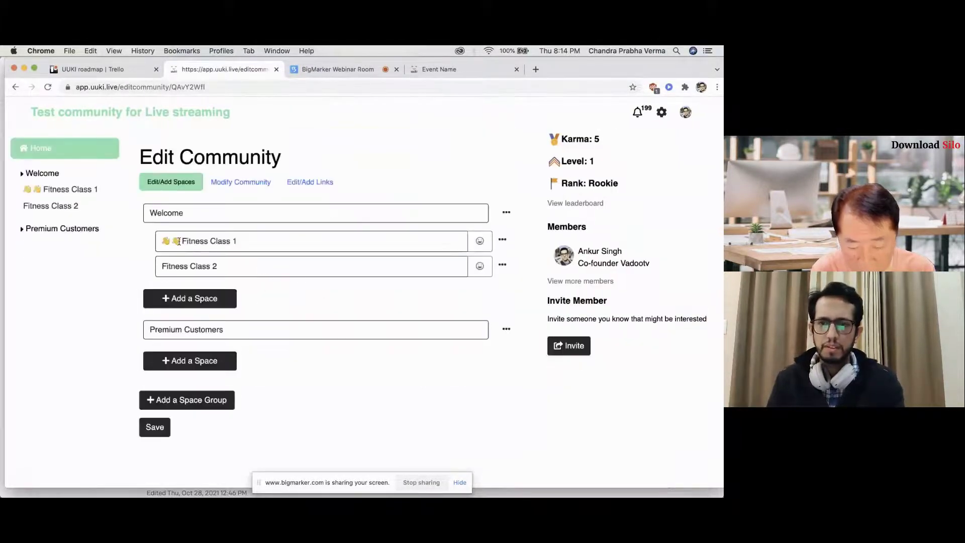
{"action": "left_click_drag", "start_coordinate": [210, 241], "coordinate": [184, 241]}
{"action": "key", "text": "ctrl+super+space"}
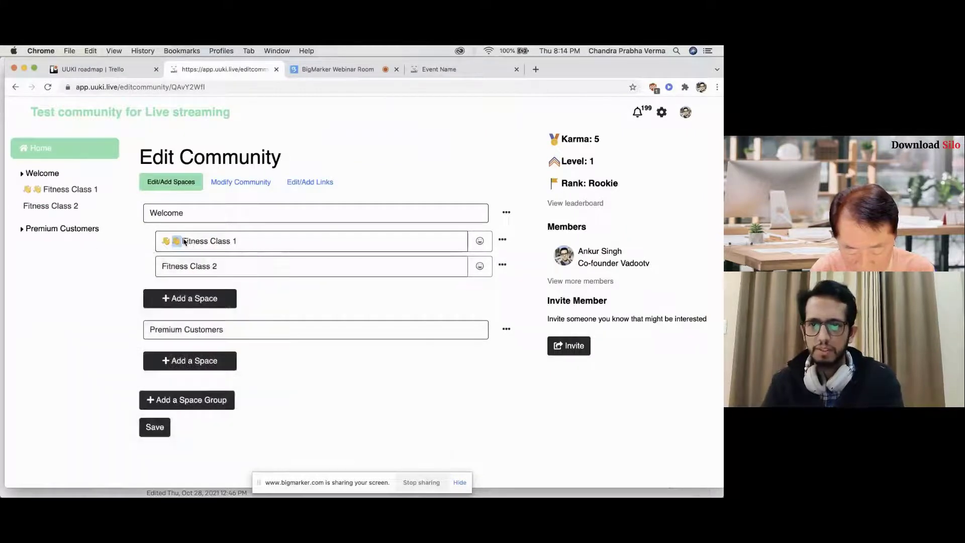
{"action": "left_click", "coordinate": [163, 268]}
{"action": "double_click", "coordinate": [162, 268]}
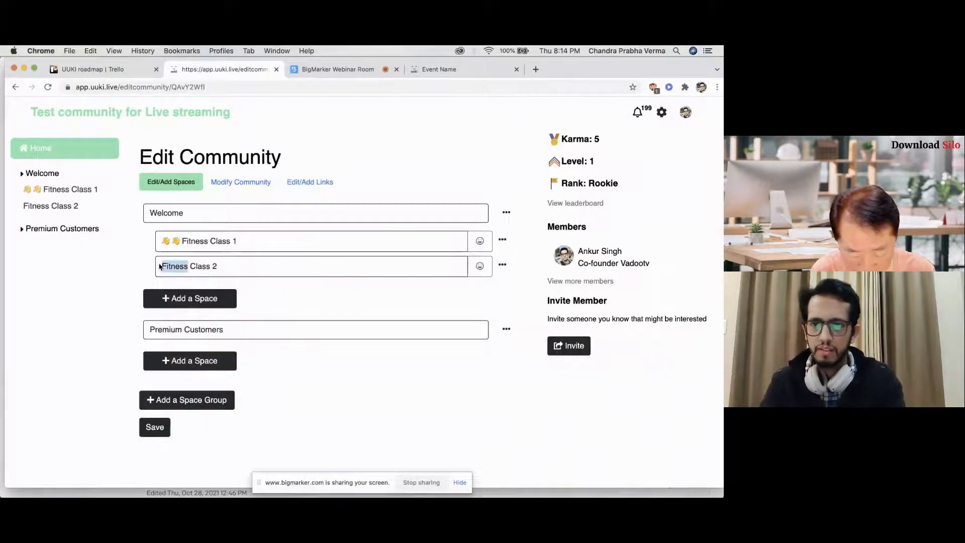
{"action": "left_click", "coordinate": [160, 266]}
{"action": "type", "text": "👏"}
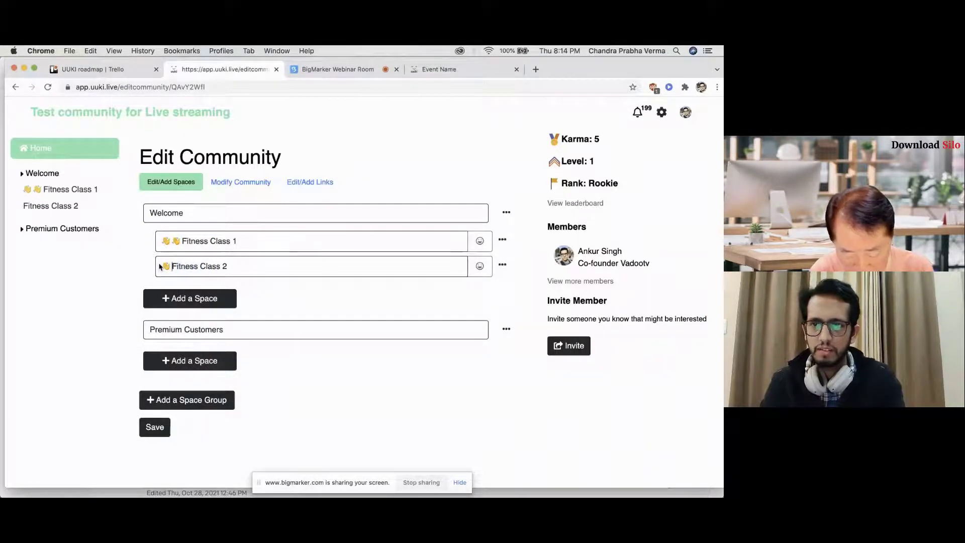
{"action": "left_click", "coordinate": [181, 239]}
{"action": "key", "text": "BackSpace"}
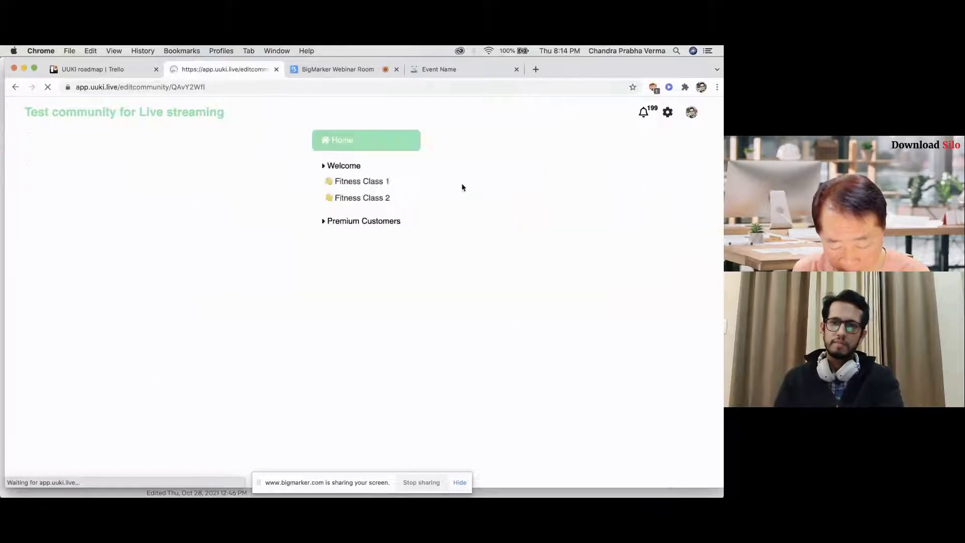
Return to the community's home feed and stop sharing the screen.
{"action": "left_click", "coordinate": [668, 112]}
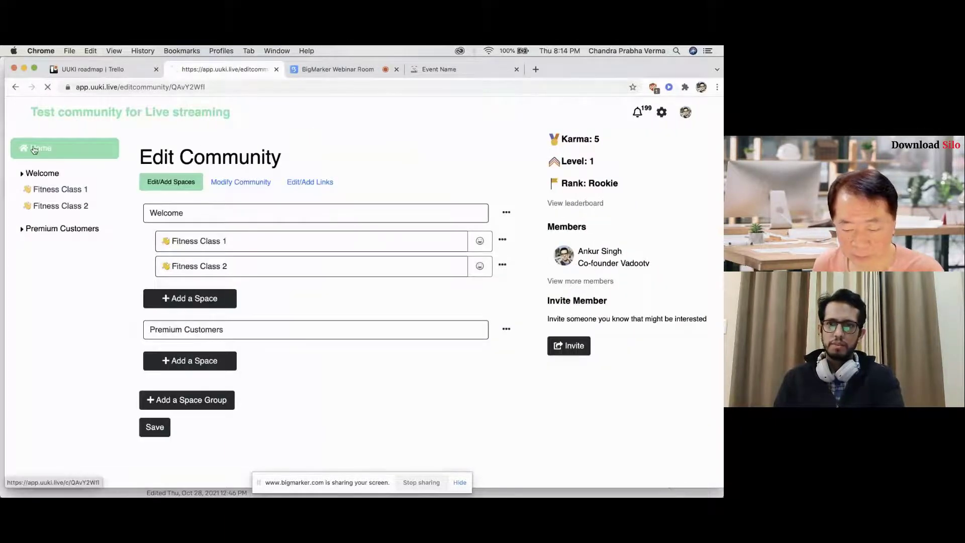
{"action": "left_click", "coordinate": [587, 345]}
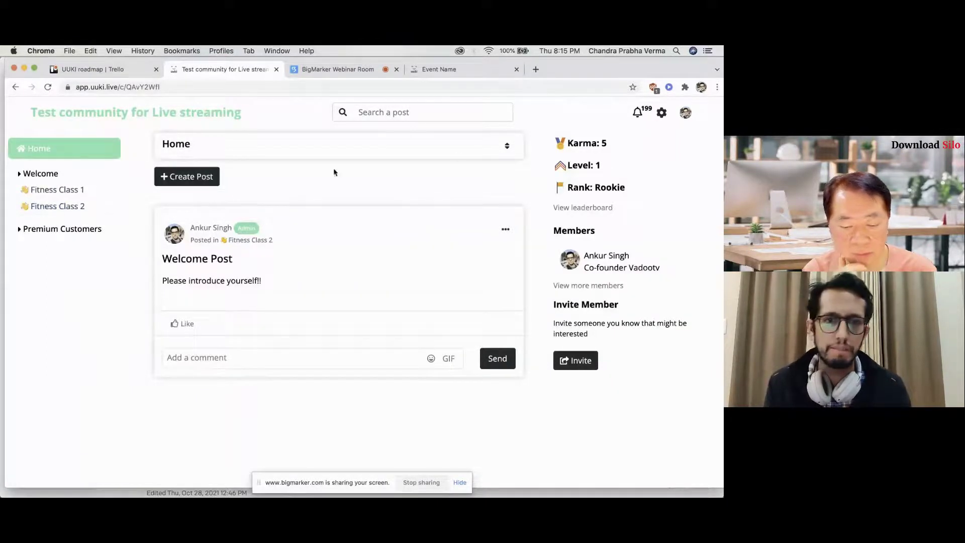
{"action": "left_click", "coordinate": [415, 483]}
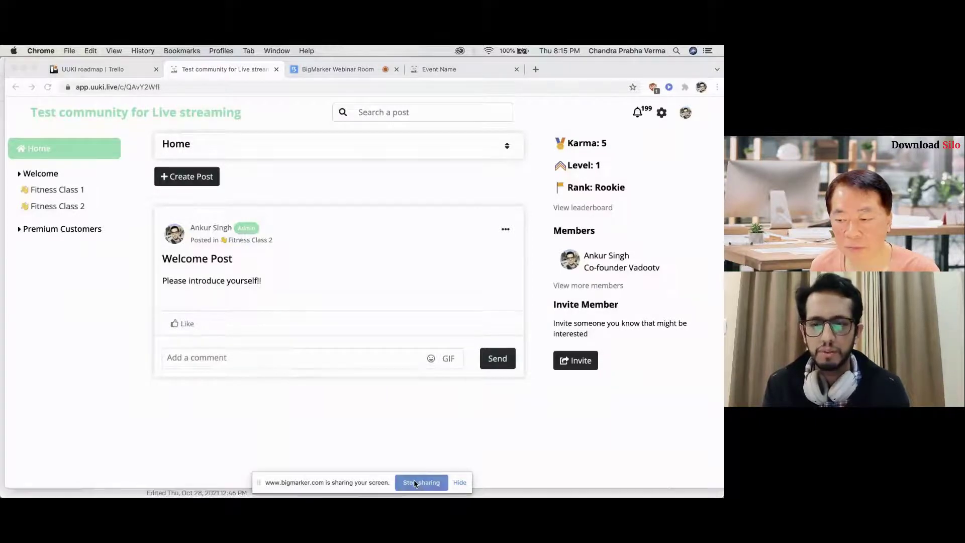